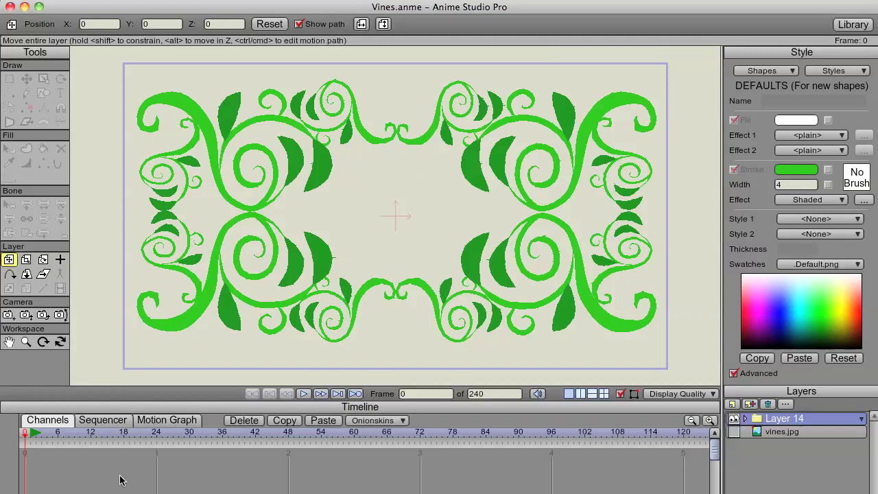
Step: Hide the Layer 14 vine artwork and show the vines.jpg reference sketch
mouse_move(28, 433)
mouse_down()
mouse_move(420, 434)
mouse_move(5, 442)
mouse_move(290, 437)
mouse_move(20, 430)
mouse_up()
click(733, 418)
click(733, 431)
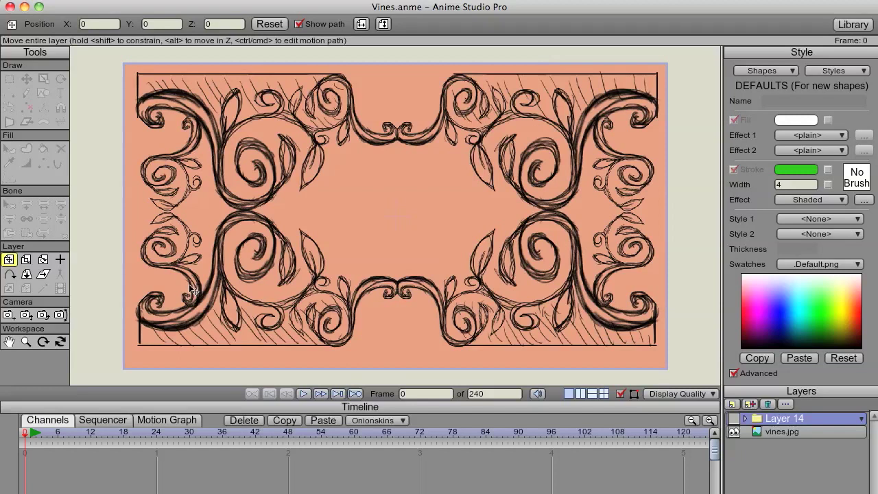
Step: Examine the line work in the lower-left scroll of the sketch up close, and return to an overview of the whole design
click(25, 342)
drag(202, 266, 150, 293)
click(12, 341)
mouse_move(326, 172)
mouse_down()
mouse_move(506, 153)
mouse_move(492, 214)
mouse_up()
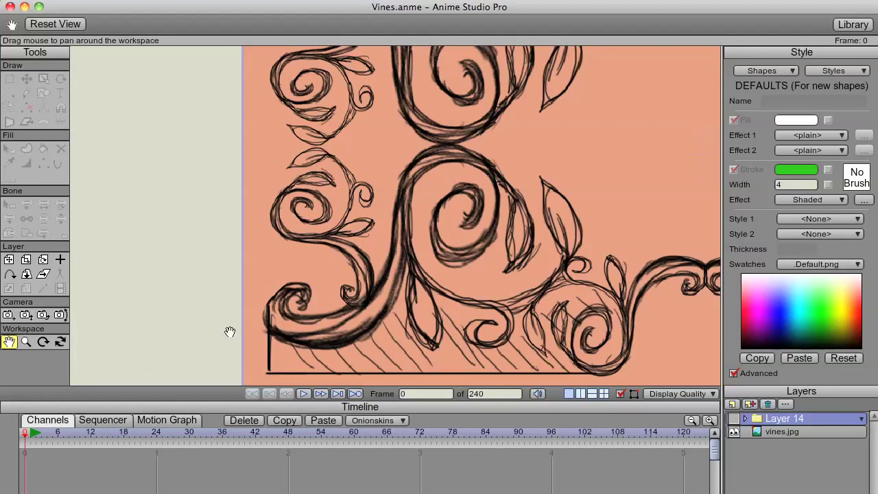
click(26, 341)
drag(439, 206, 245, 267)
click(9, 342)
drag(432, 192, 245, 224)
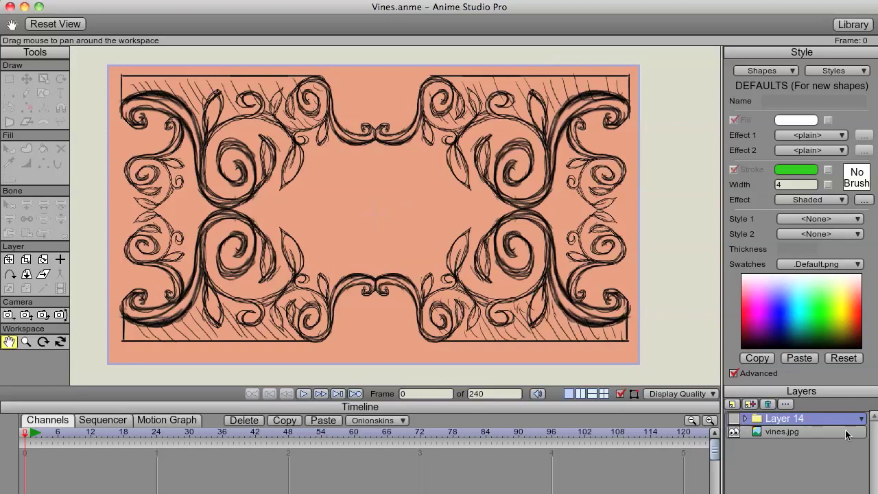
Step: Hide the other vine groups inside Layer 14 and turn Layer 14 on so only the lower-left vine shows over the sketch
click(745, 419)
click(734, 431)
click(734, 444)
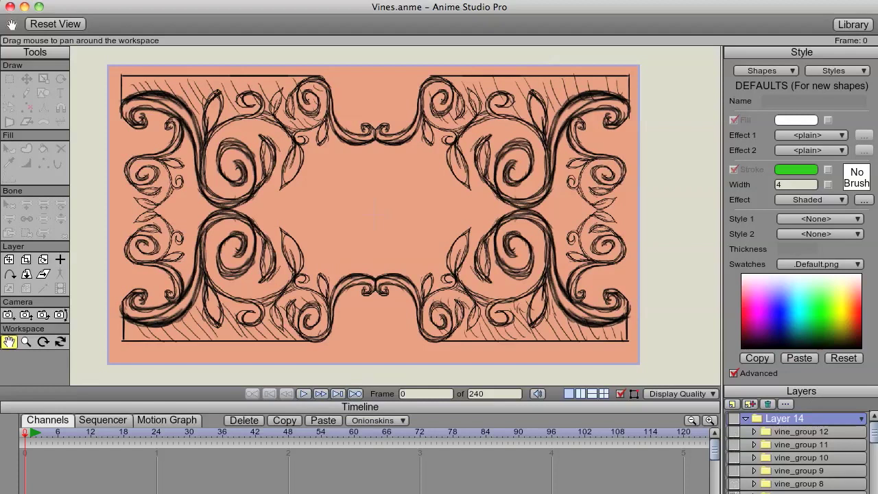
scroll(874, 439, down, 3)
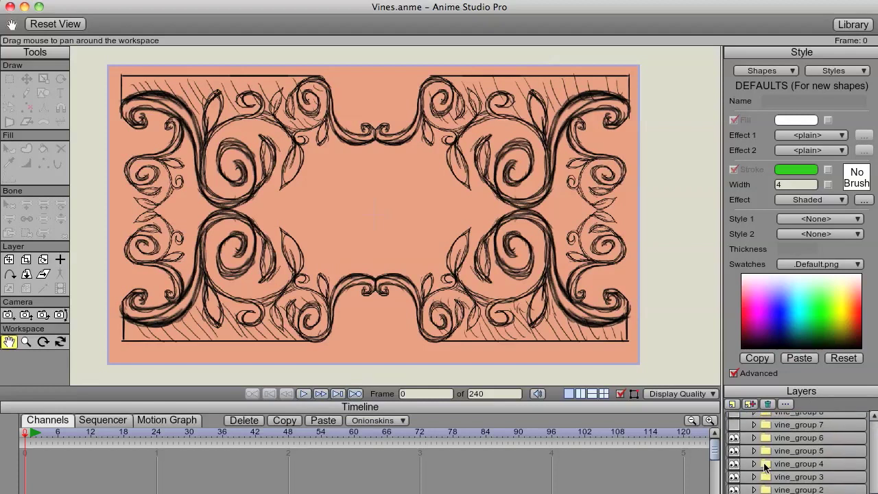
click(734, 438)
click(734, 450)
click(734, 464)
click(734, 477)
scroll(872, 439, up, 3)
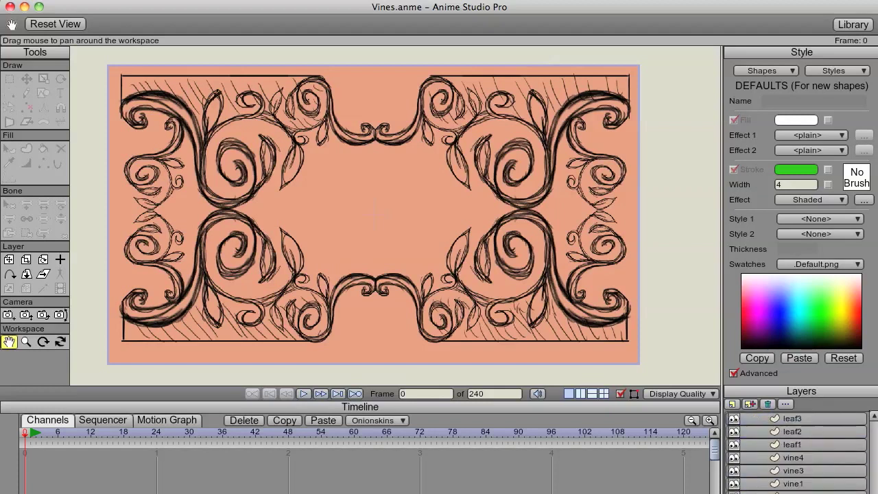
click(733, 418)
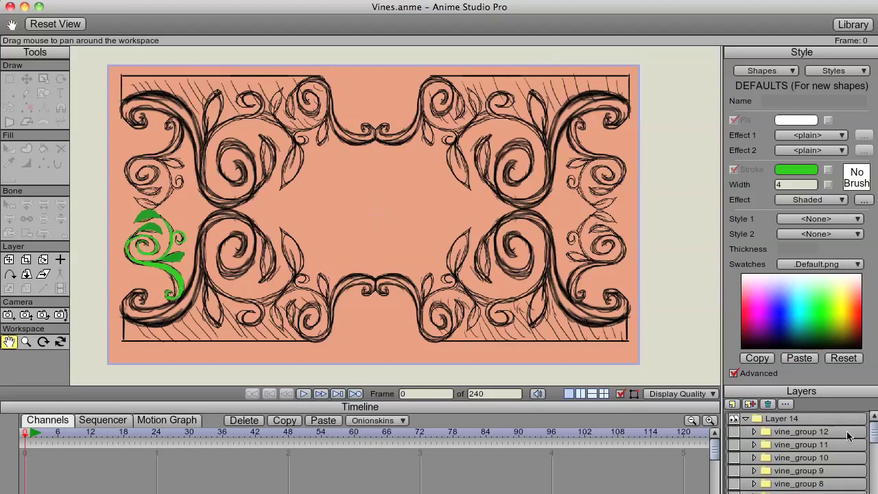
Step: Scrub the animation to frame 42 and frame the lower-left vine up close to compare it with the sketch
scroll(862, 445, down, 10)
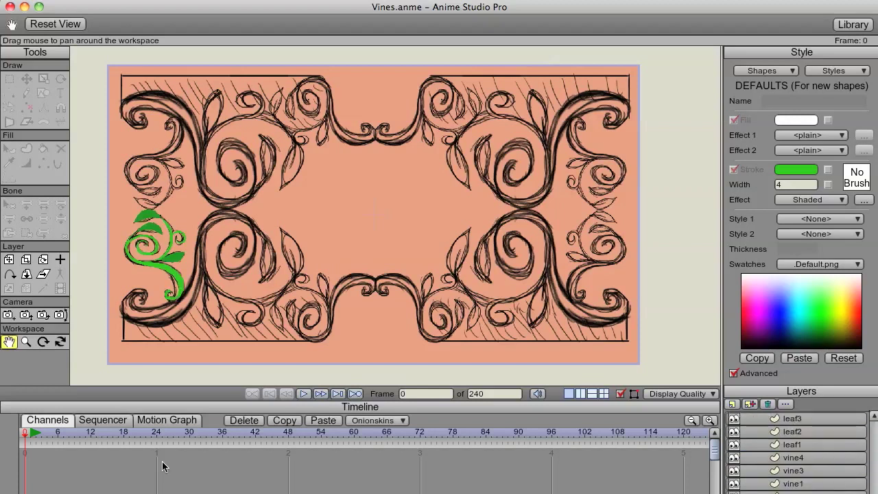
drag(33, 437, 254, 444)
click(26, 342)
drag(322, 273, 501, 237)
click(9, 342)
drag(239, 258, 660, 164)
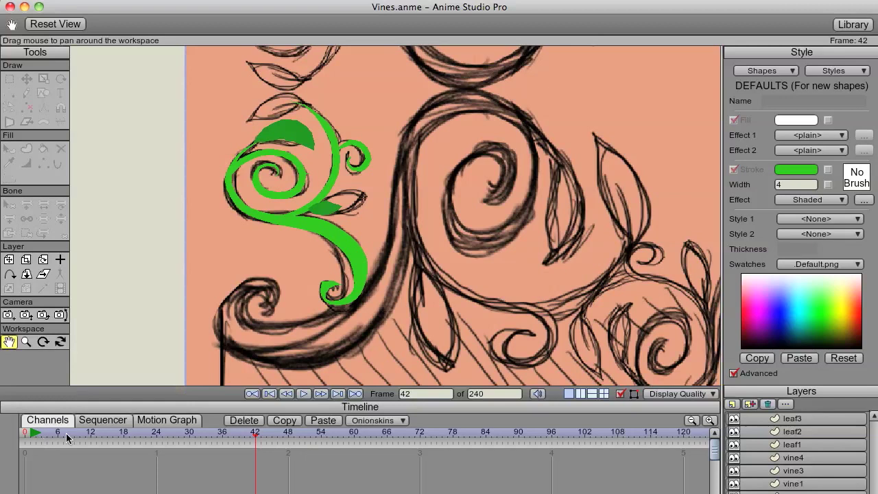
Step: Scrub the vine's growth from its first frames to frame 72 and return to frame 0
click(41, 443)
drag(45, 432, 420, 432)
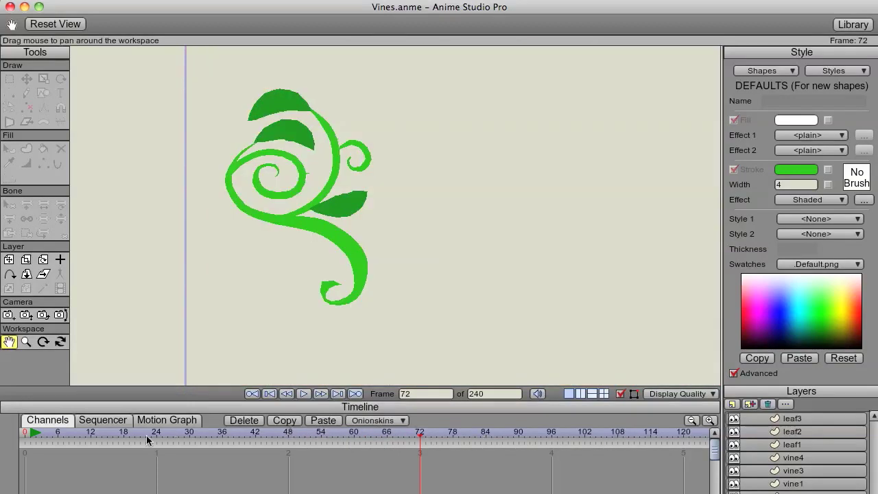
mouse_move(130, 439)
mouse_down()
mouse_move(19, 439)
mouse_move(336, 436)
mouse_move(24, 435)
mouse_up()
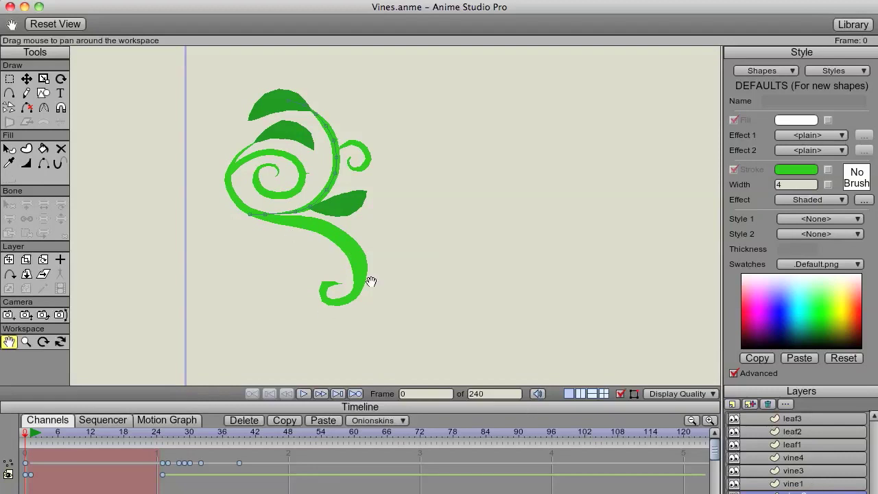
Step: Scrub the growth to frame 32 and select the vine1 layer to view its keyframes
drag(29, 438, 167, 448)
click(199, 455)
click(816, 484)
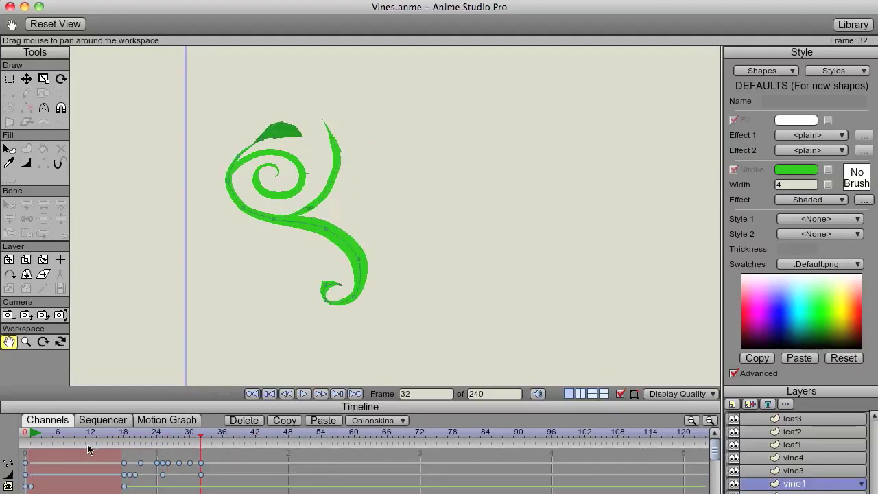
Step: Select the vine3 layer, scrub its spiral growth from the start through frame 48, and return to frame 0
click(793, 471)
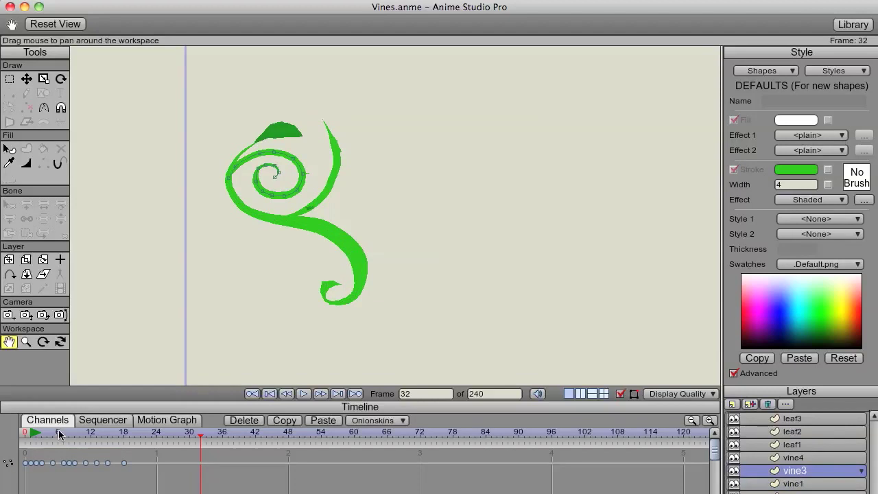
click(23, 438)
drag(23, 437, 68, 436)
drag(59, 466, 288, 455)
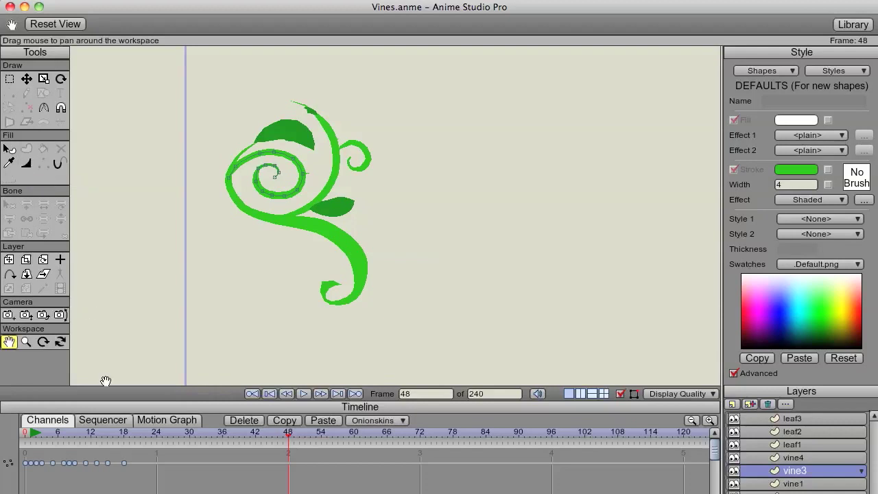
click(112, 432)
drag(112, 433, 4, 417)
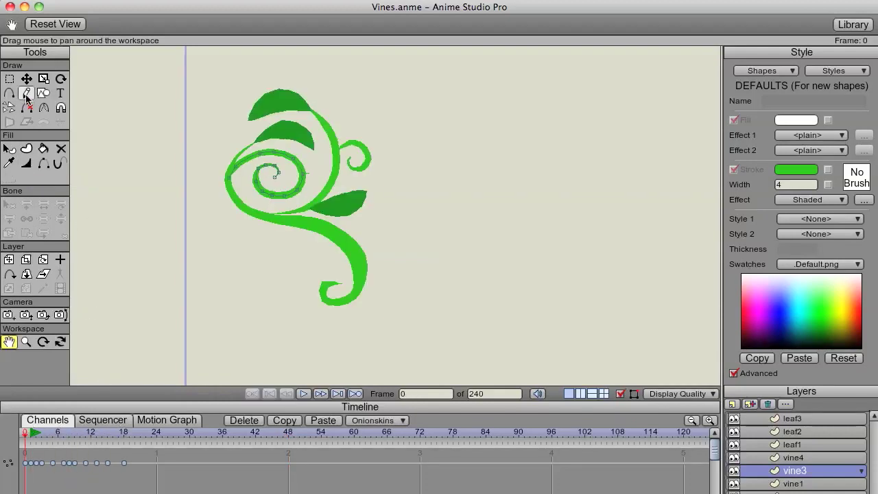
Step: Draw a trial wavy stroke with the Freehand tool in the empty area beside the vine, and undo it
click(26, 94)
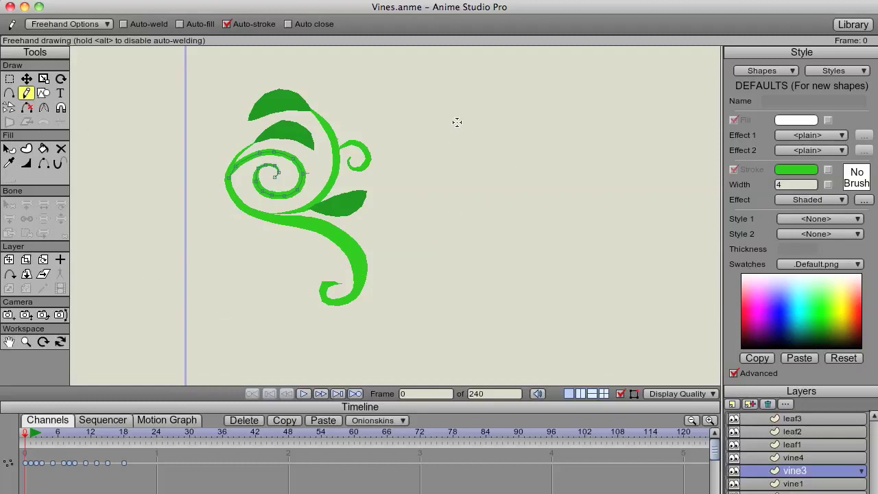
mouse_move(452, 131)
mouse_down()
mouse_move(510, 145)
mouse_move(509, 205)
mouse_move(592, 253)
mouse_move(624, 289)
mouse_up()
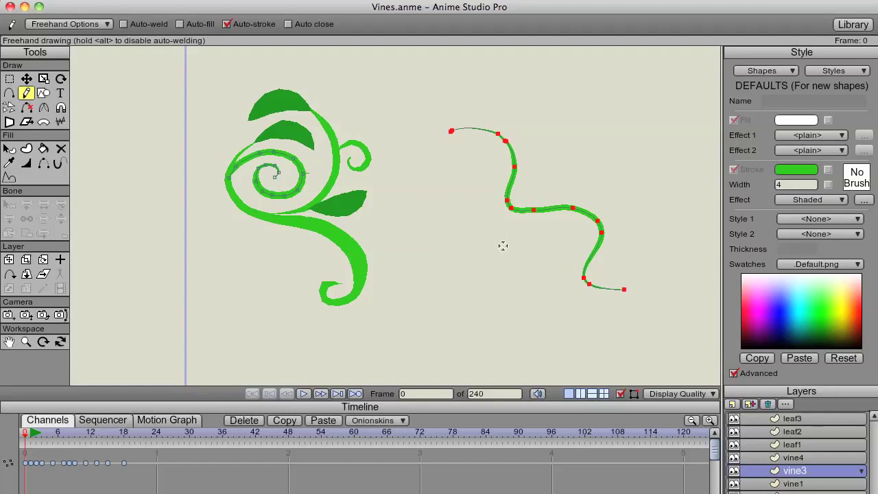
key(super+z)
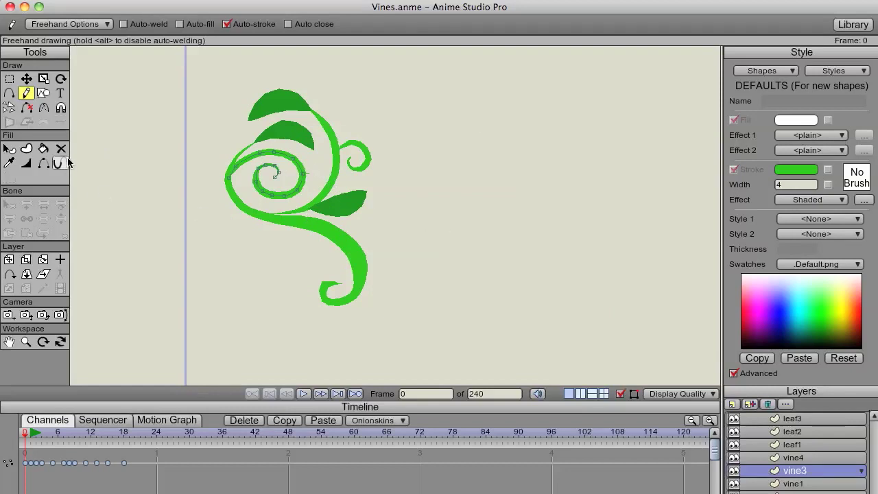
Step: Check vine1's line width at its curve points with the Line Width tool, and scrub through frame 36 to follow the width changes
click(27, 163)
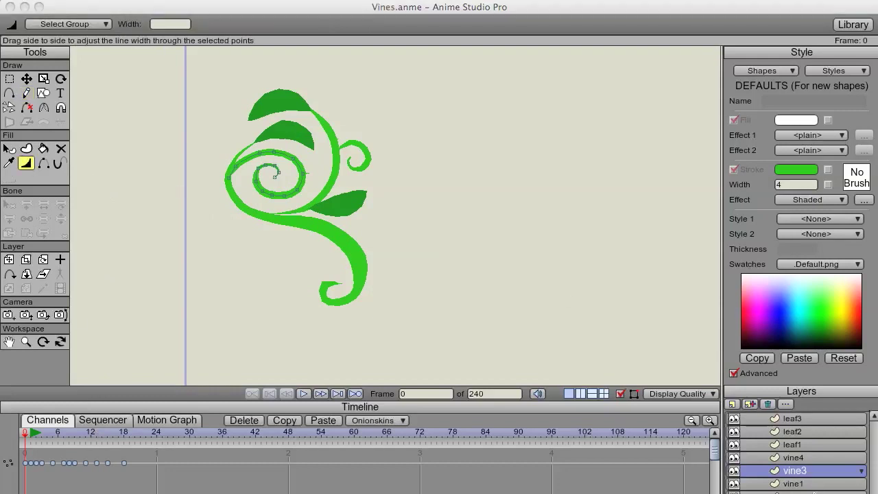
click(816, 484)
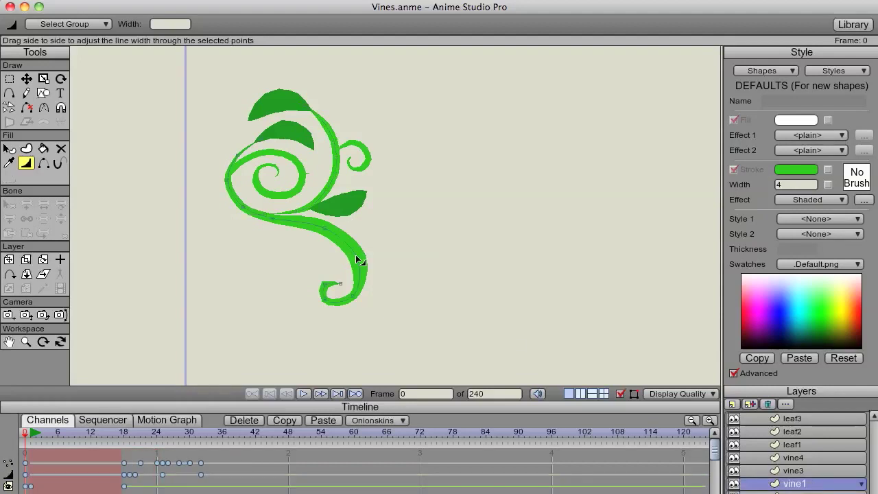
mouse_move(363, 261)
mouse_down()
mouse_move(488, 239)
mouse_move(662, 192)
mouse_move(267, 314)
mouse_move(390, 255)
mouse_move(373, 267)
mouse_up()
drag(324, 228, 340, 223)
drag(319, 247, 276, 224)
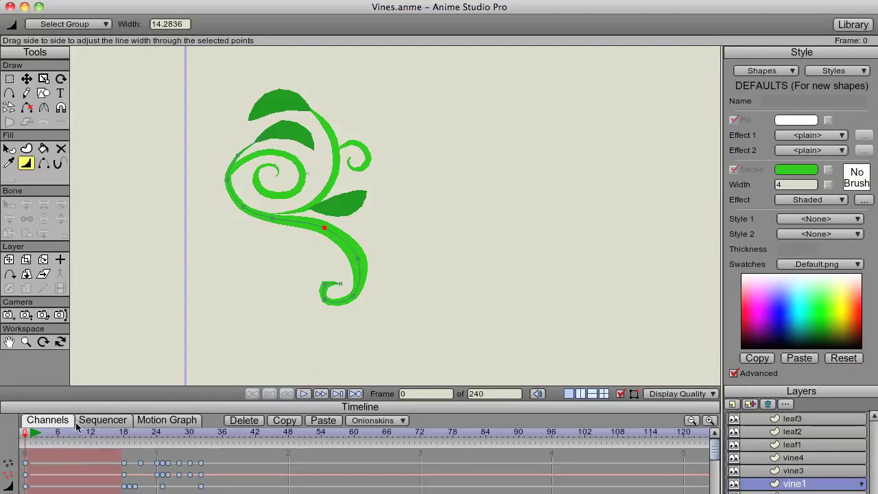
drag(26, 439, 146, 433)
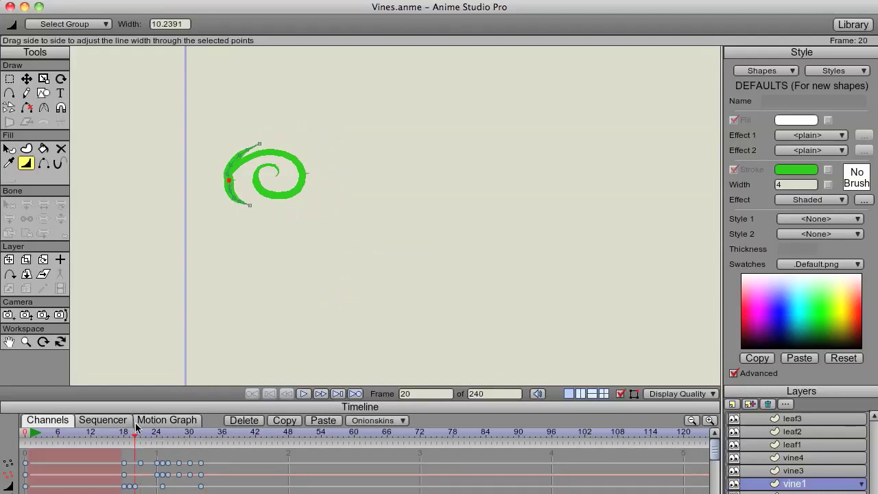
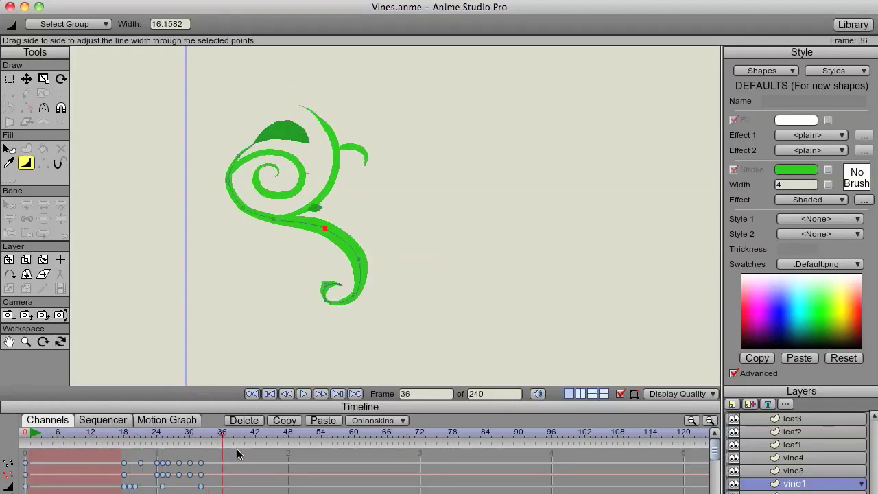
Step: Set the display quality to High and scrub to frame 40 to preview the shaded vines
click(680, 393)
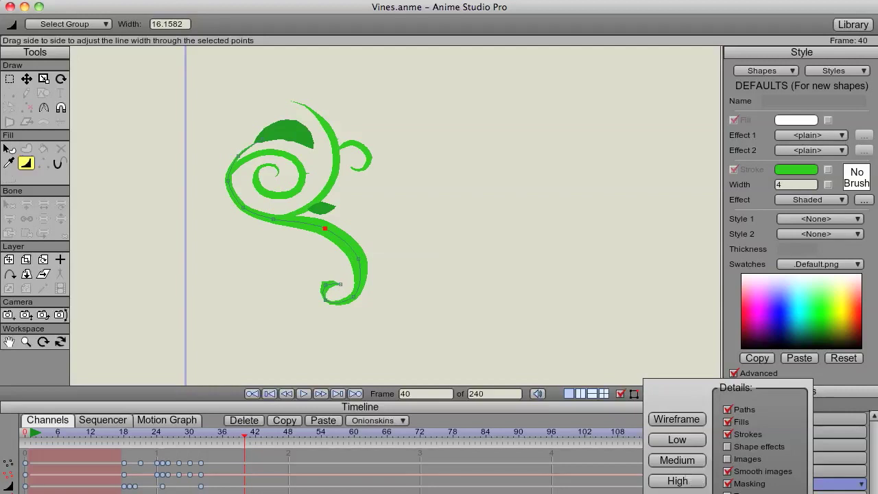
click(690, 479)
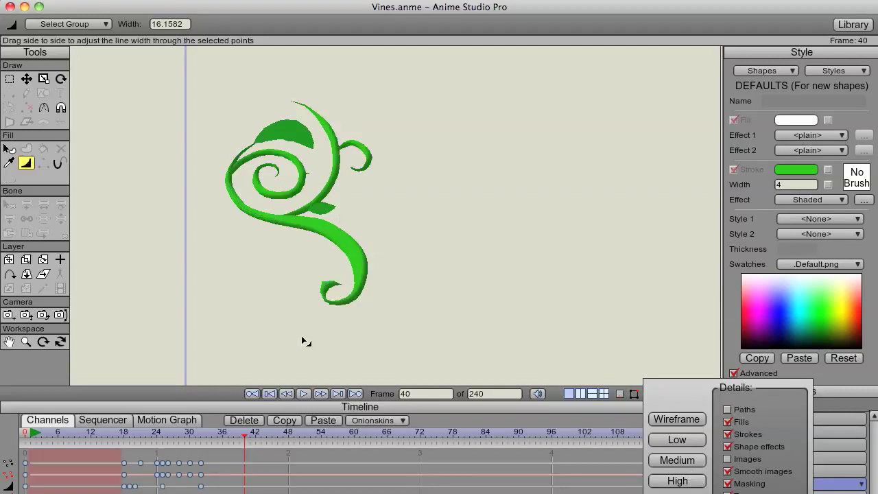
mouse_move(103, 436)
mouse_down()
mouse_move(59, 441)
mouse_move(244, 446)
mouse_up()
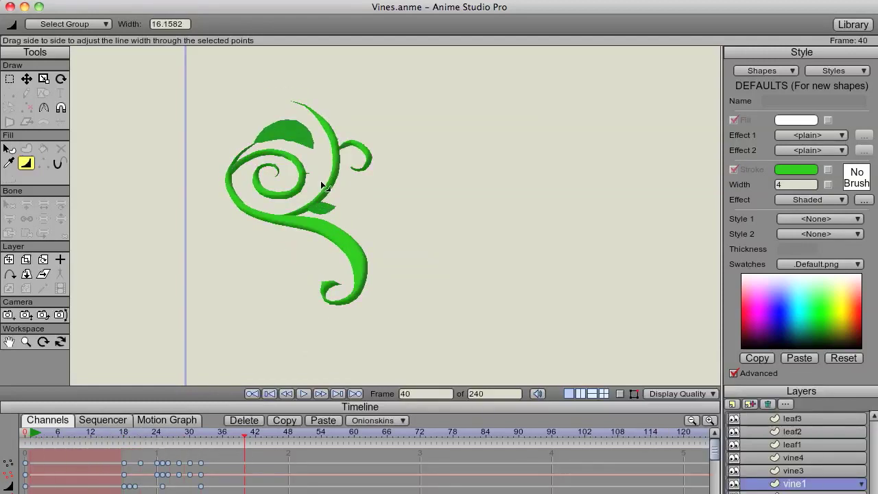
Step: Return to frame 0 and review the Shaded stroke effect settings and shadow color of the vine1 shape, keeping its values
drag(250, 439, 25, 439)
click(9, 148)
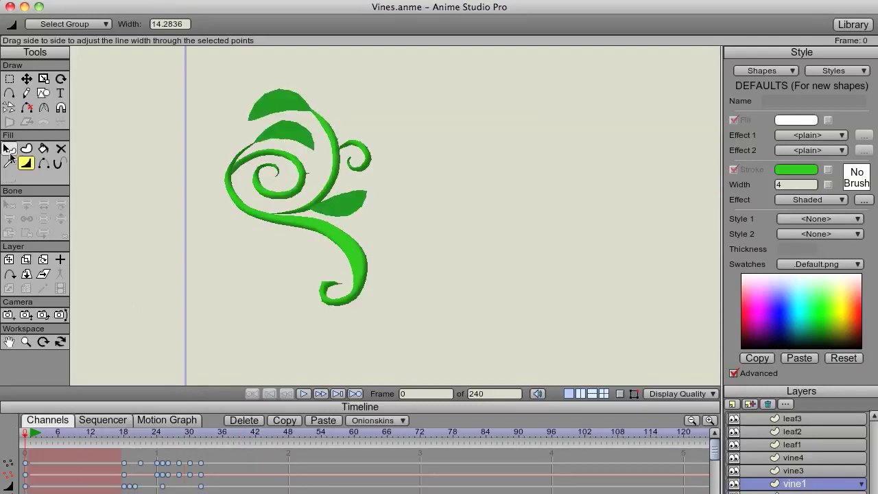
click(333, 241)
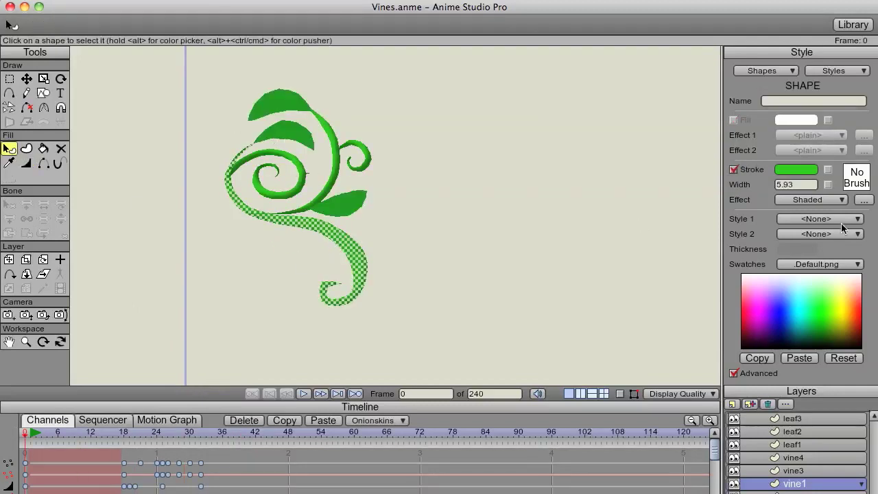
click(863, 199)
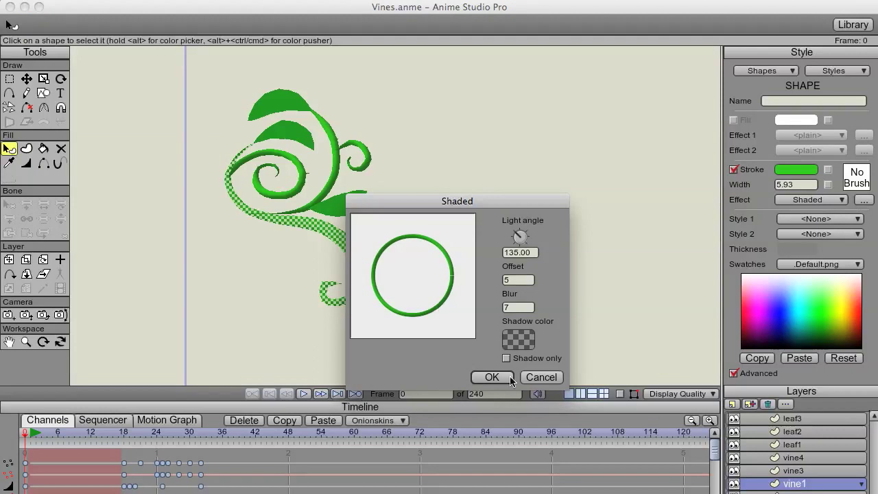
click(518, 338)
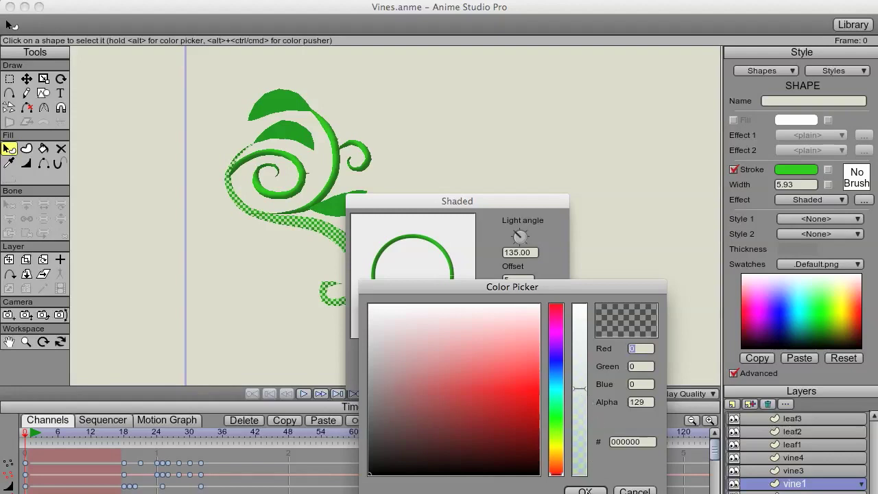
key(Return)
click(504, 378)
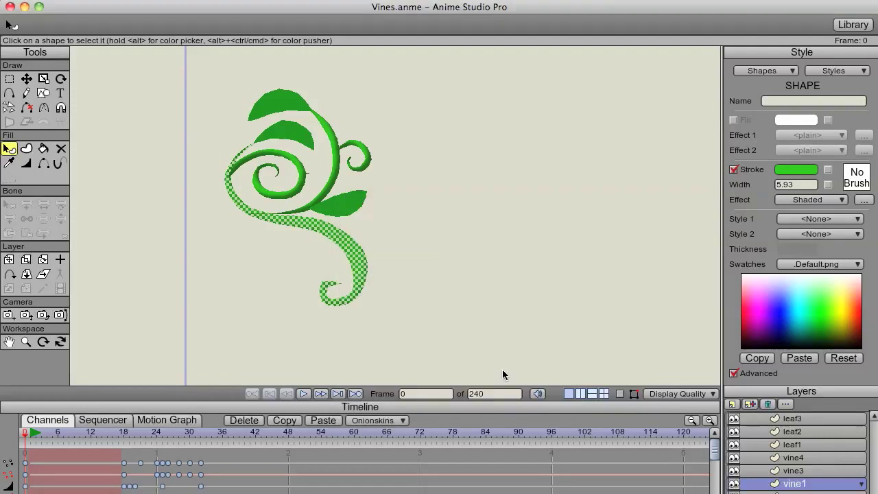
click(686, 171)
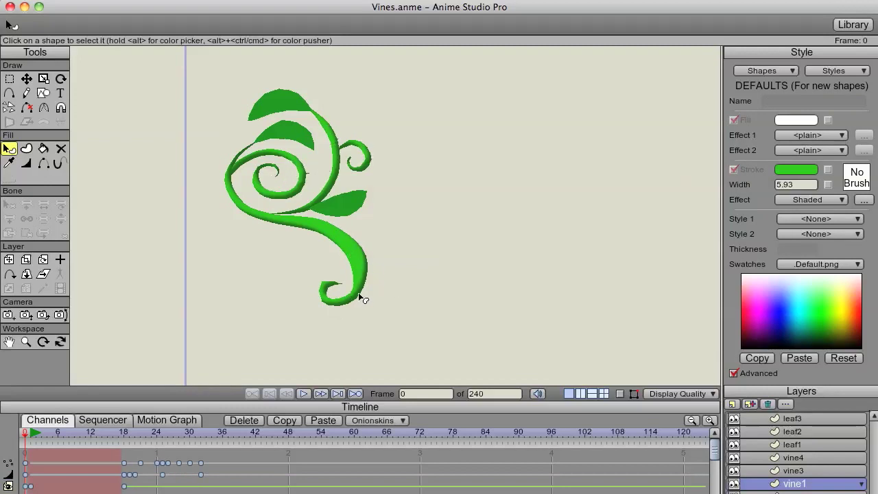
Step: Select the leaf3 shape to view its stroke style, deselect it, and scrub the leaf growth to frame 44
click(356, 214)
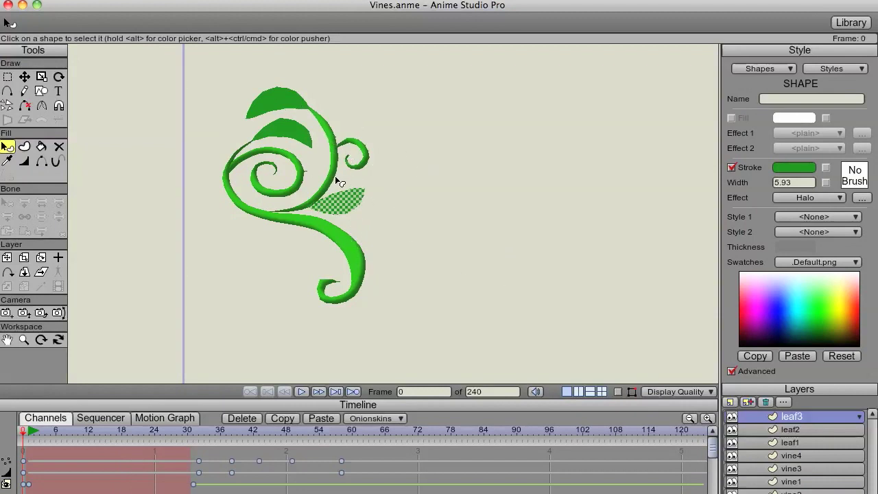
click(326, 158)
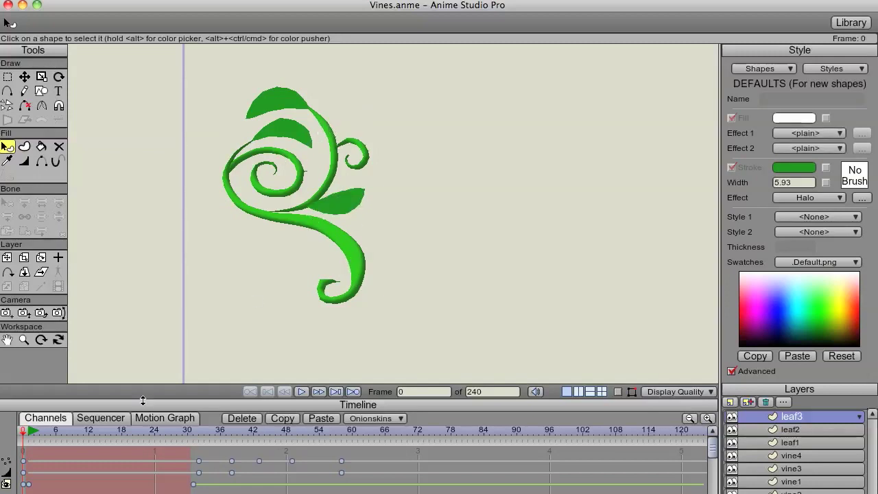
mouse_move(55, 434)
mouse_down()
mouse_move(309, 421)
mouse_move(103, 421)
mouse_move(437, 419)
mouse_move(487, 434)
mouse_move(41, 422)
mouse_move(283, 420)
mouse_up()
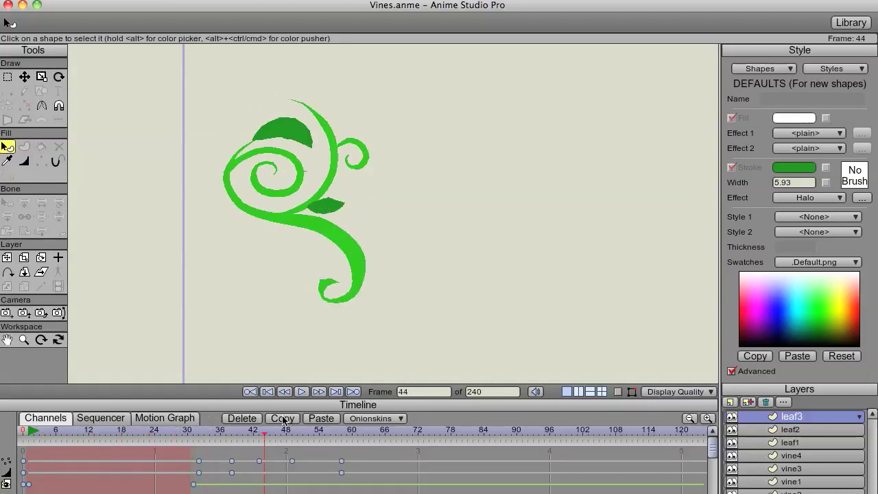
Step: Return to frame 0, set the display quality to Medium, and bring the whole project frame into view
drag(371, 439, 23, 444)
click(24, 339)
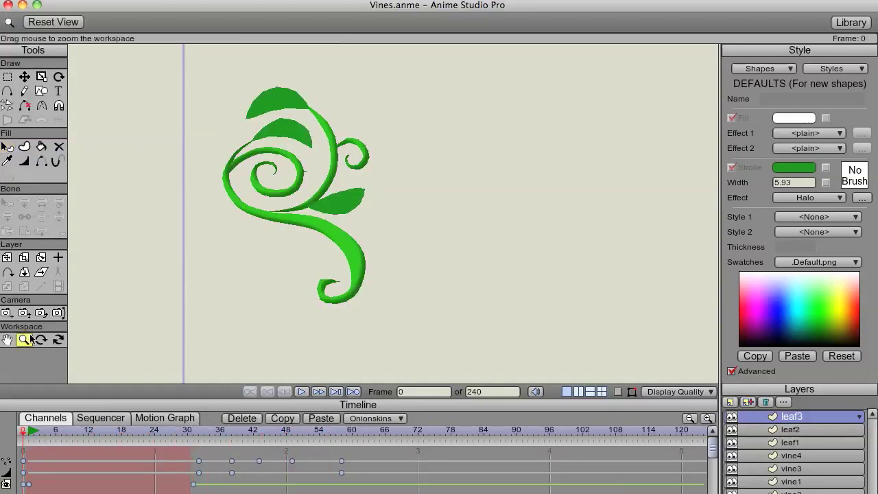
drag(493, 198, 77, 319)
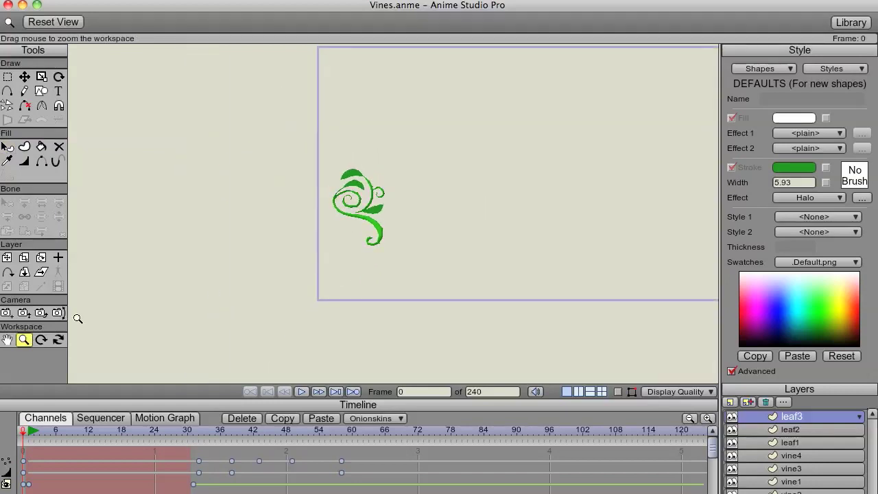
click(663, 392)
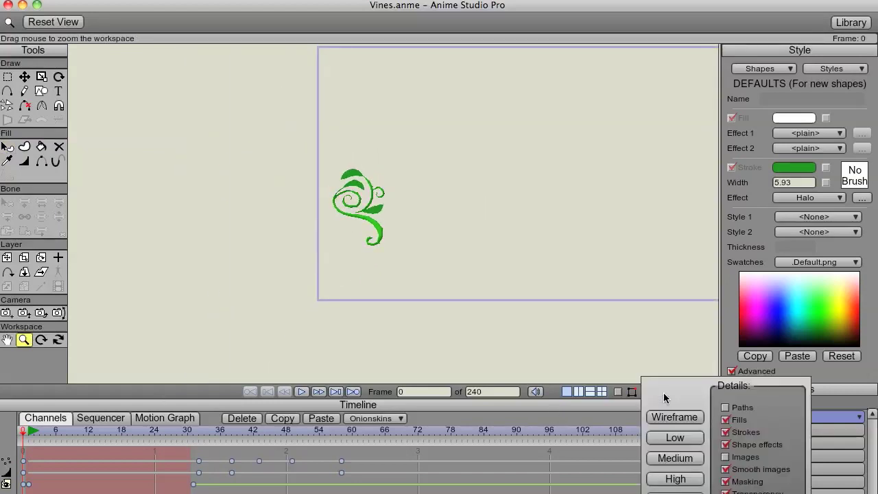
click(685, 458)
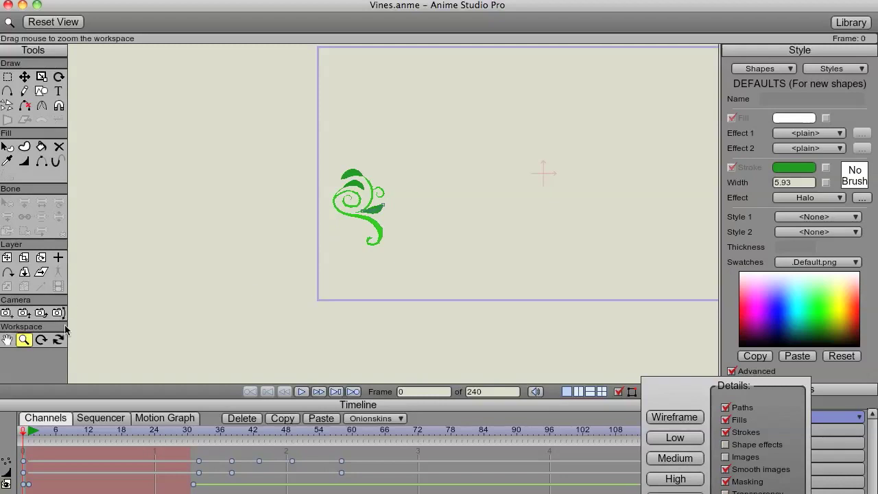
click(7, 339)
drag(478, 173, 317, 200)
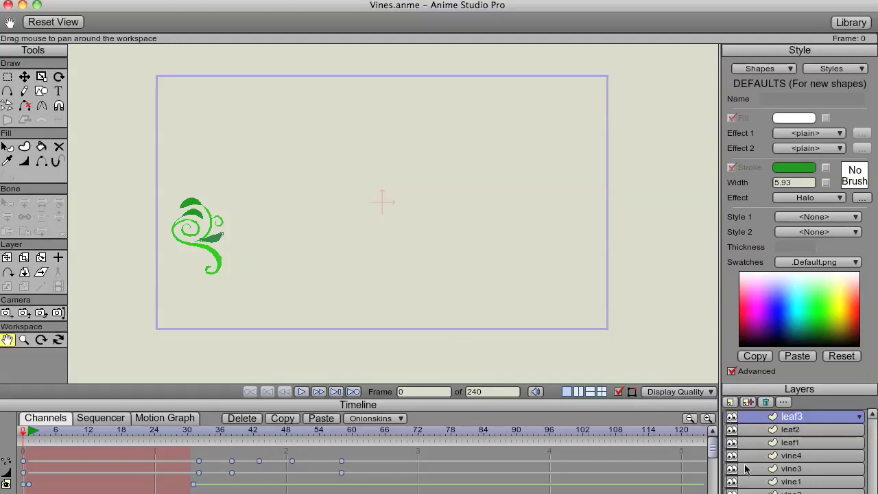
Step: Collapse the vine_group folder and make vine_group 2 through vine_group 7 visible
scroll(744, 466, up, 4)
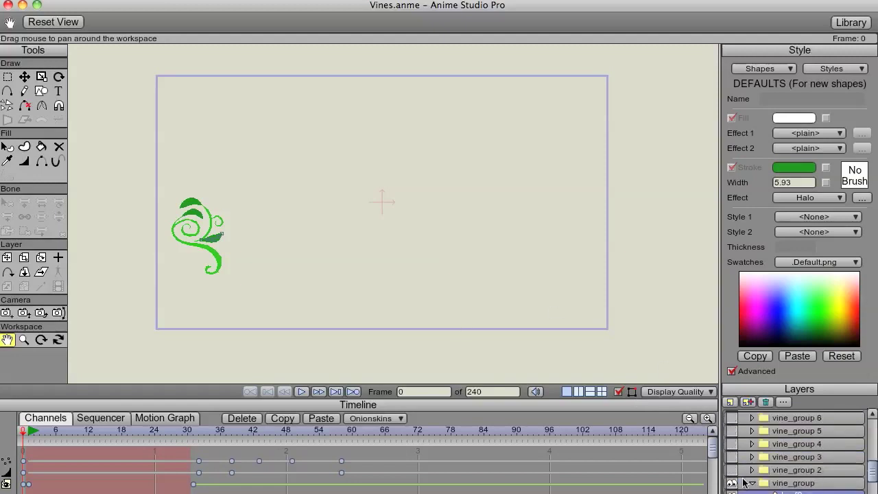
click(752, 485)
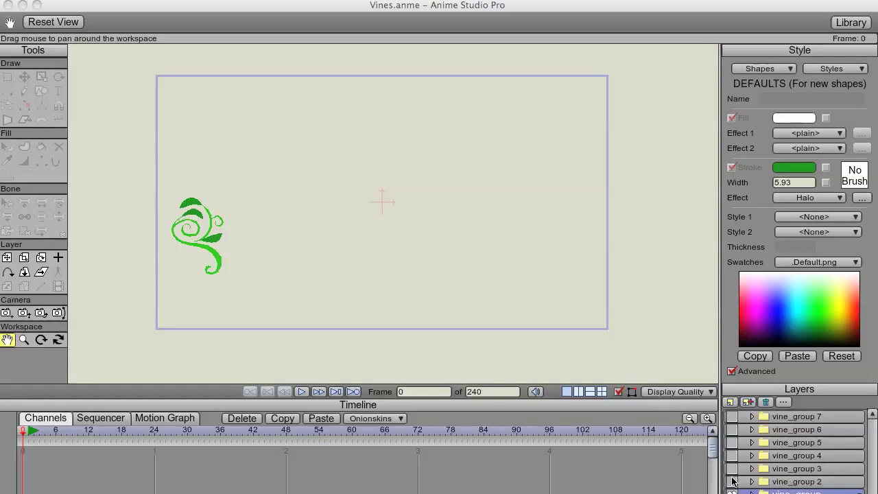
click(732, 482)
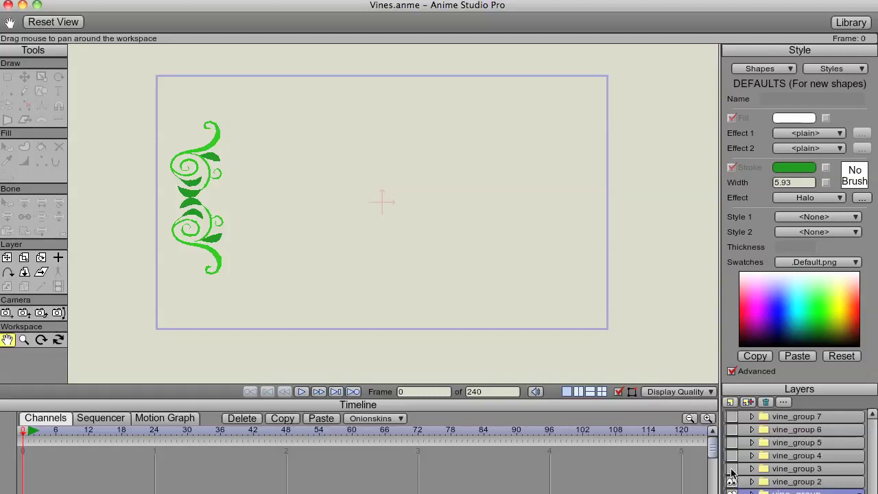
click(732, 468)
click(732, 455)
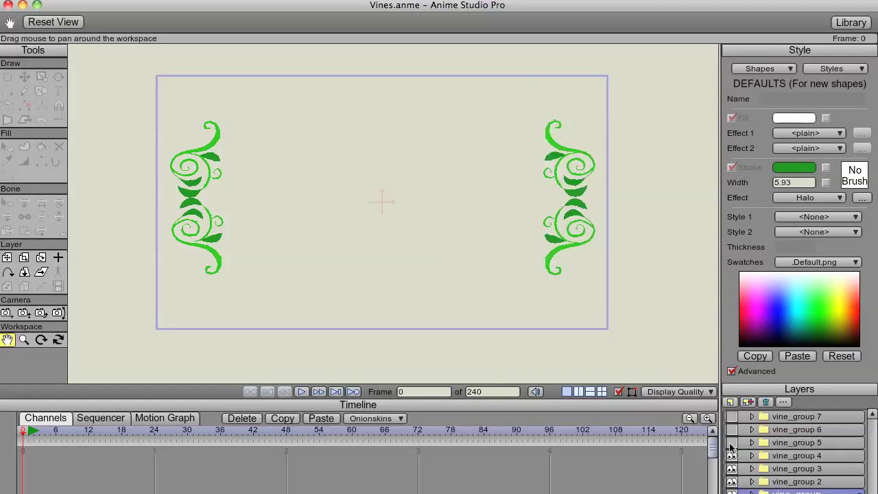
click(732, 443)
click(732, 429)
click(732, 417)
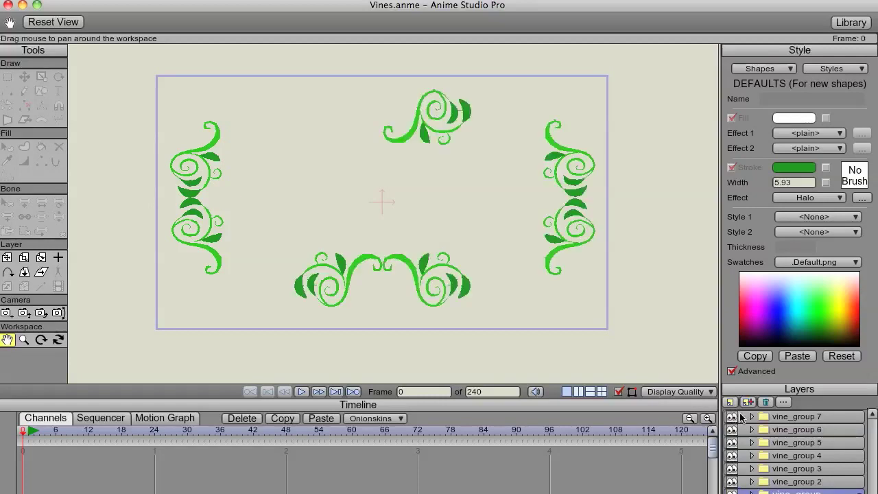
Step: Make vine_group 8, vine_group 9, vine_group 10 and vine_group 11 visible
scroll(732, 446, up, 3)
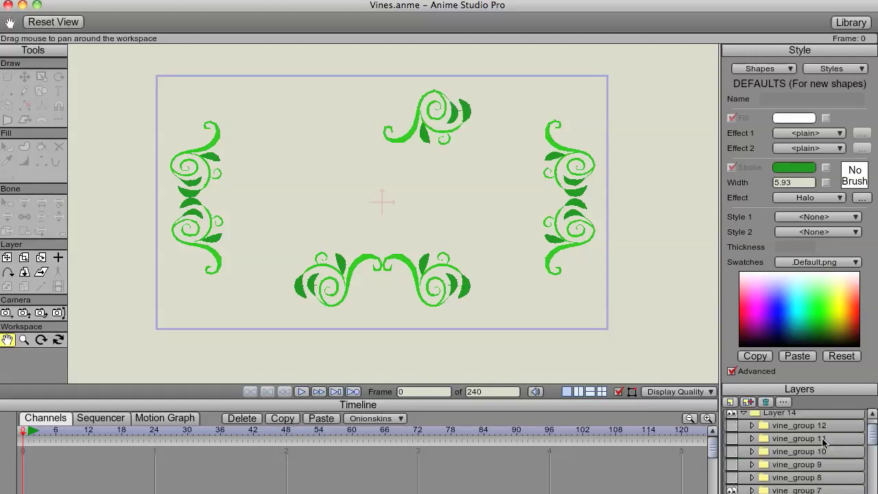
click(732, 478)
click(732, 465)
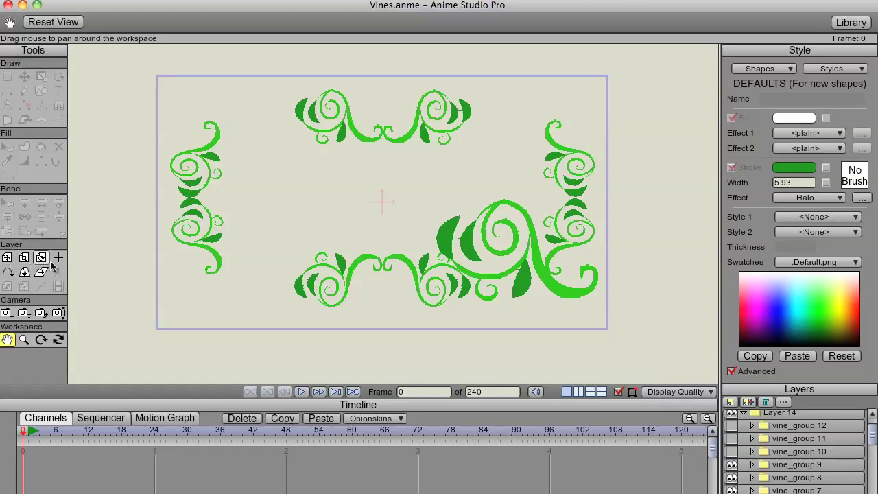
click(731, 453)
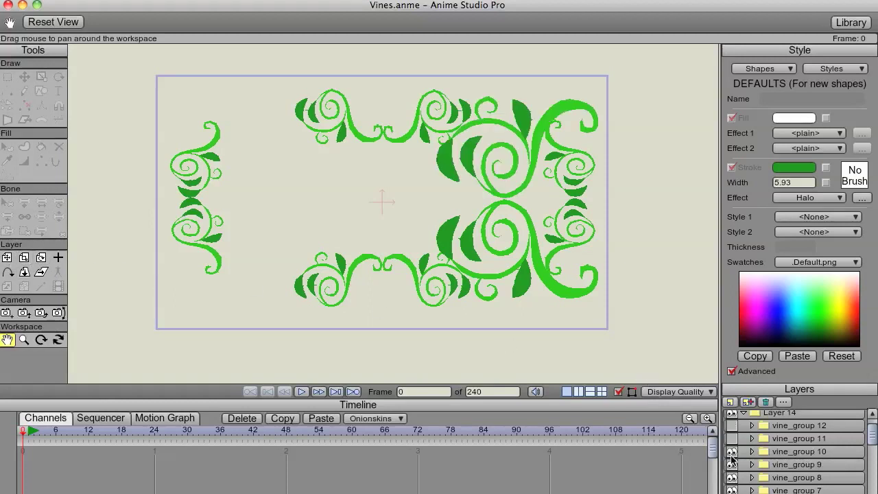
click(731, 438)
Step: Try moving the vine_group 11 layer toward the center, undo the move, and try rotating the layer
click(792, 442)
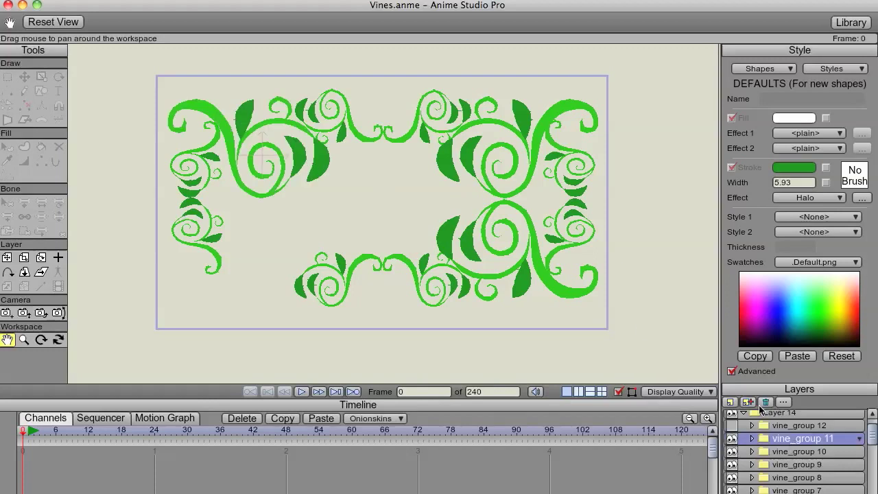
click(7, 258)
drag(274, 209, 301, 224)
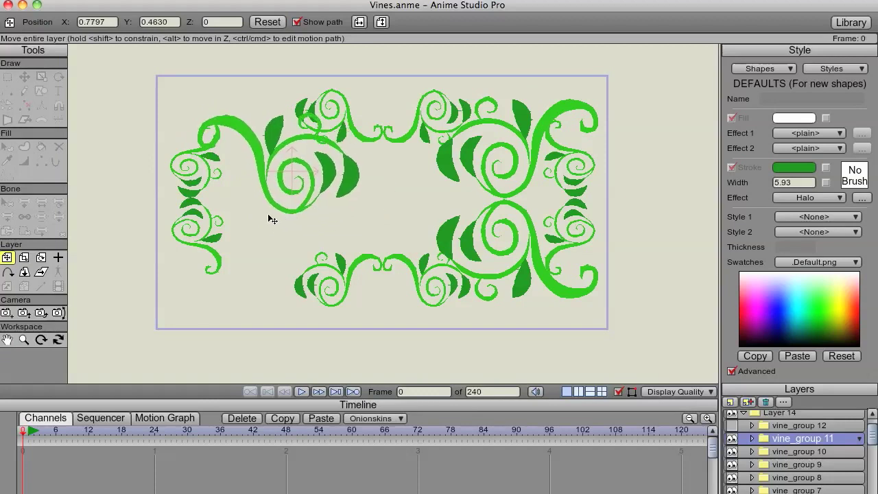
key(ctrl+z)
click(41, 257)
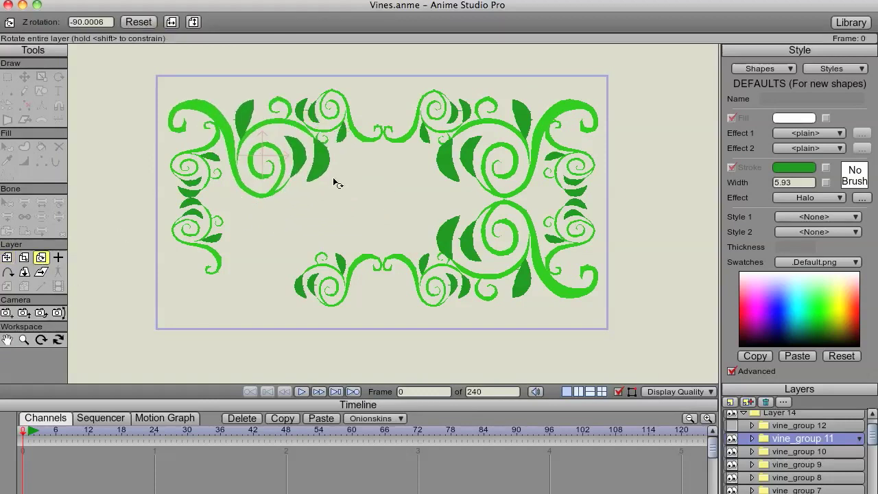
mouse_move(336, 182)
mouse_down()
mouse_move(204, 274)
mouse_move(323, 181)
mouse_up()
Step: Make vine_group 12 visible, compare the complete frame with the vines.jpg sketch, hide the sketch, and select vine_group 12
click(731, 436)
scroll(866, 473, down, 4)
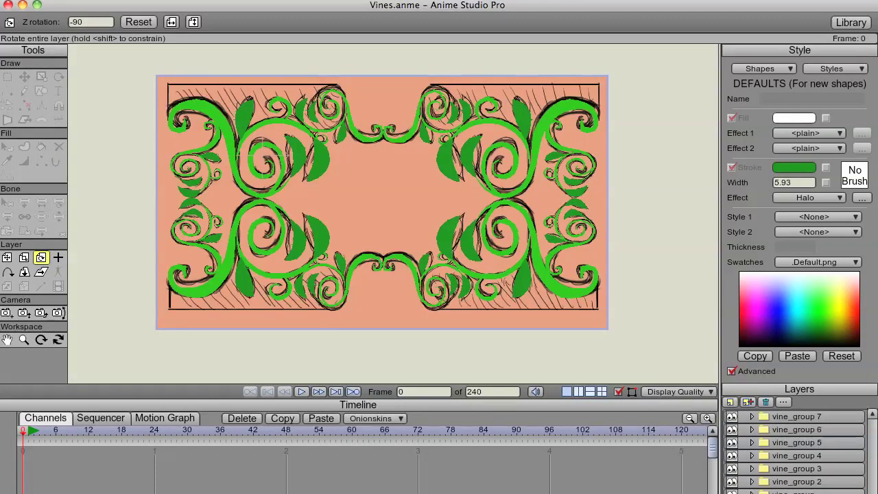
drag(873, 488, 875, 419)
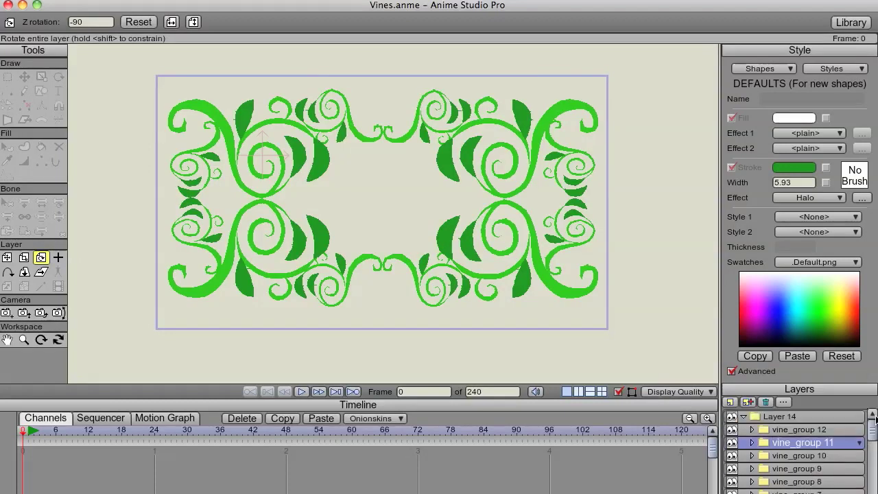
click(816, 431)
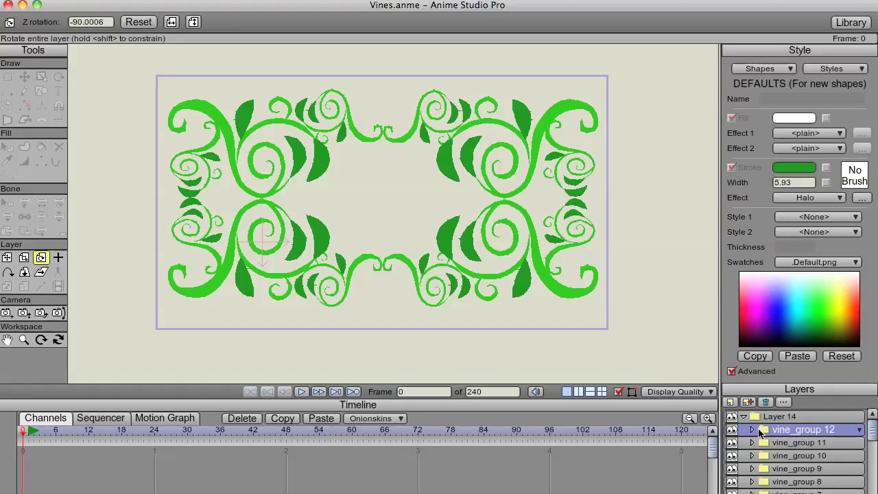
Step: Collapse the Layer 14 group and review its General and Shadows layer settings, leaving them without changes
click(744, 417)
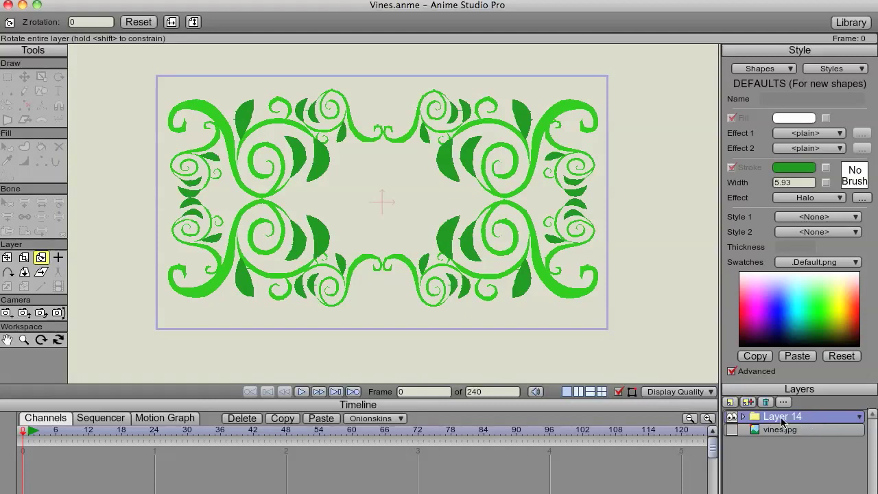
double_click(832, 418)
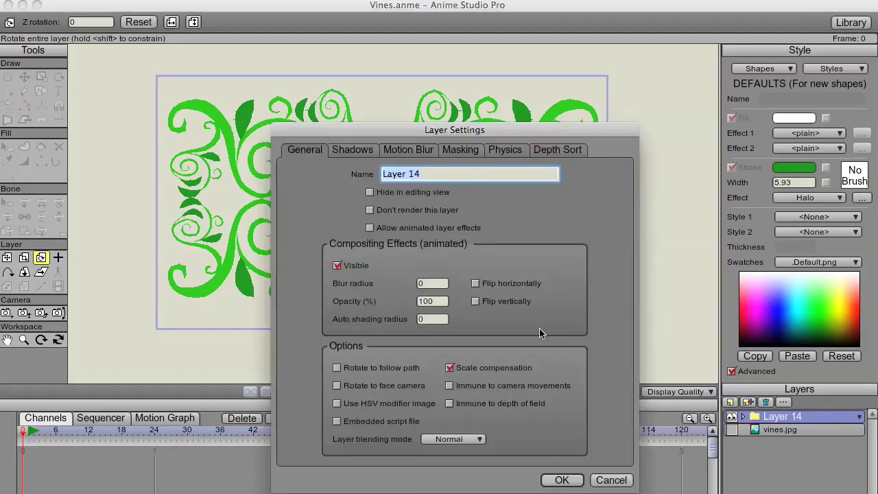
click(360, 154)
click(318, 156)
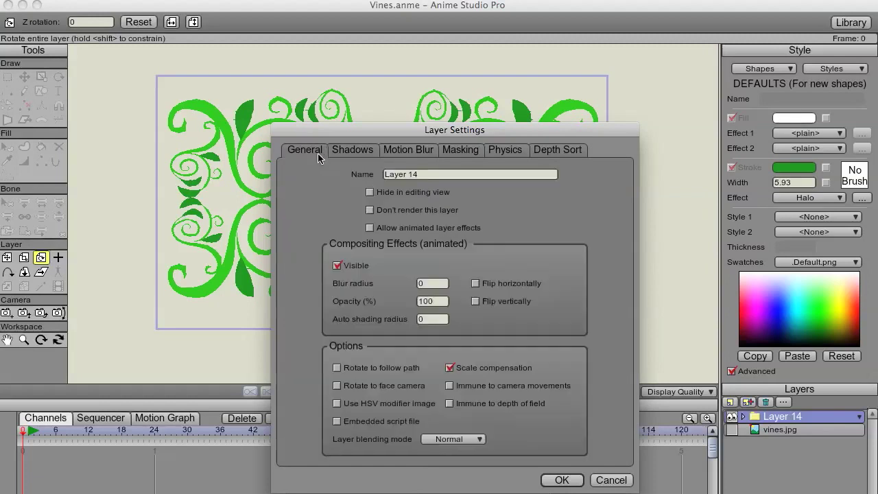
click(342, 156)
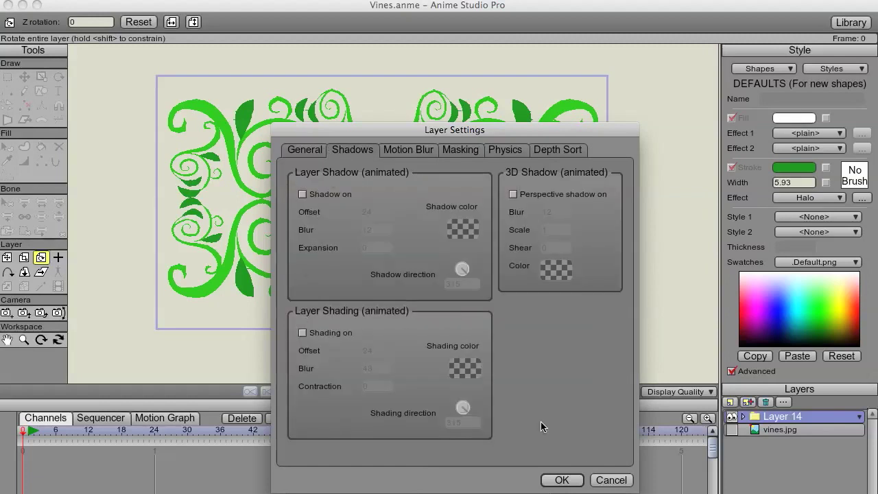
click(612, 479)
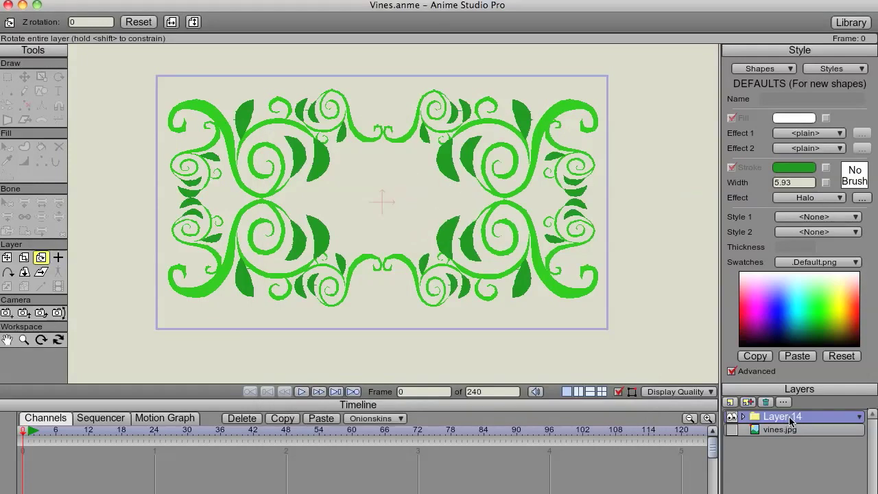
Step: Expand the Layer 14 group to examine the vine groups nested inside it
click(743, 417)
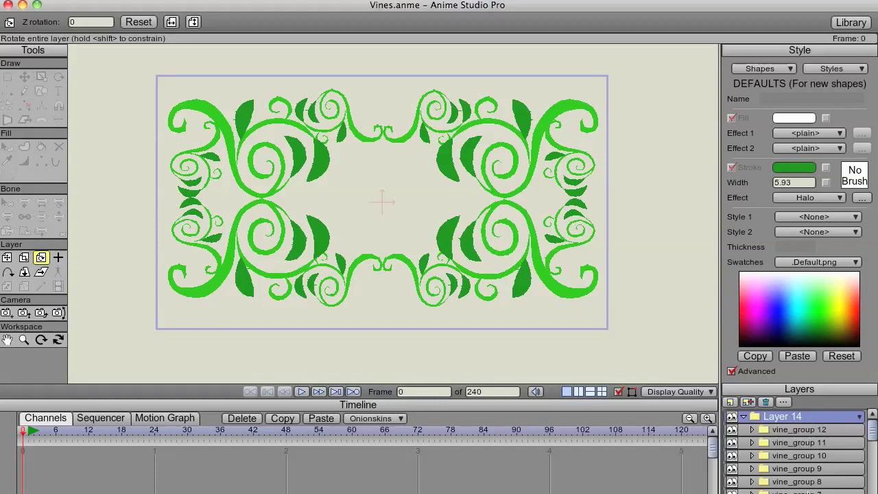
click(743, 417)
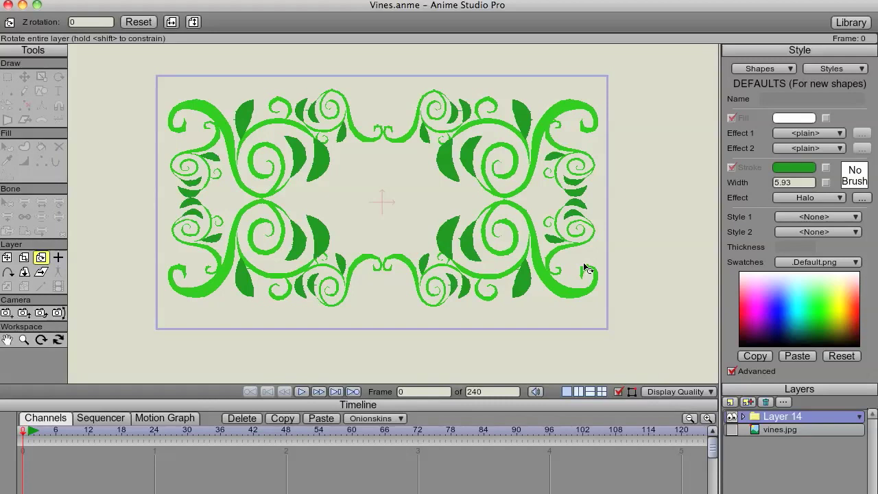
click(744, 417)
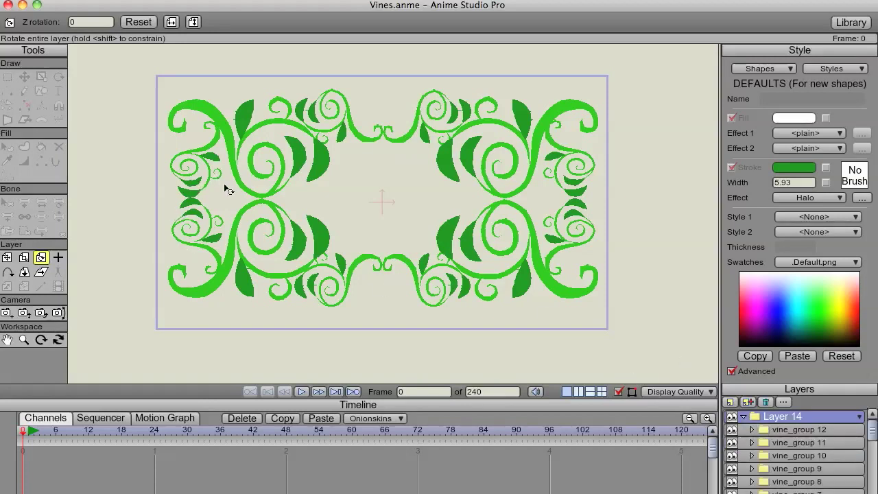